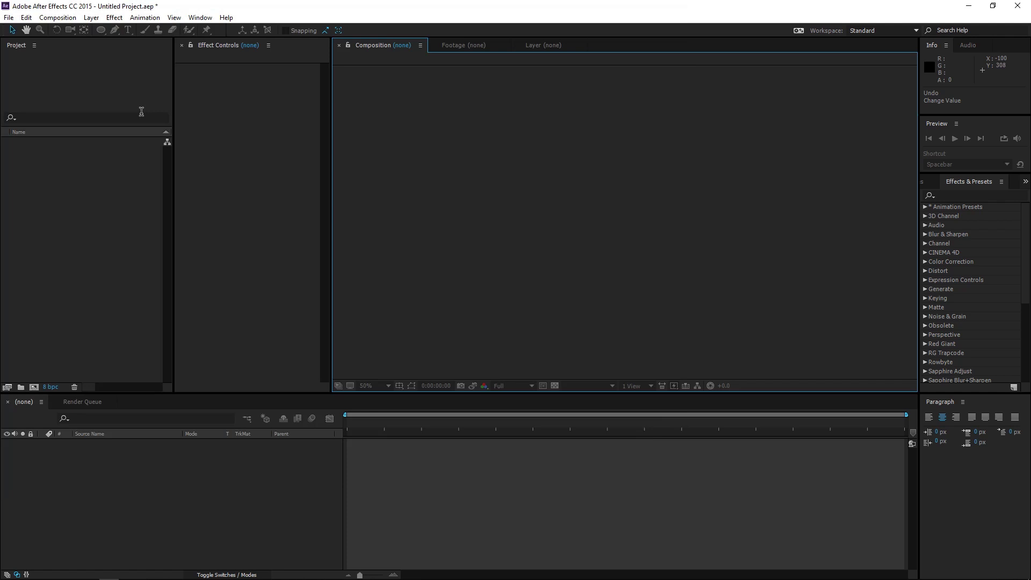
- Create a new 1920x1080, 30 fps composition named Comp 1 from the Composition menu
click(71, 15)
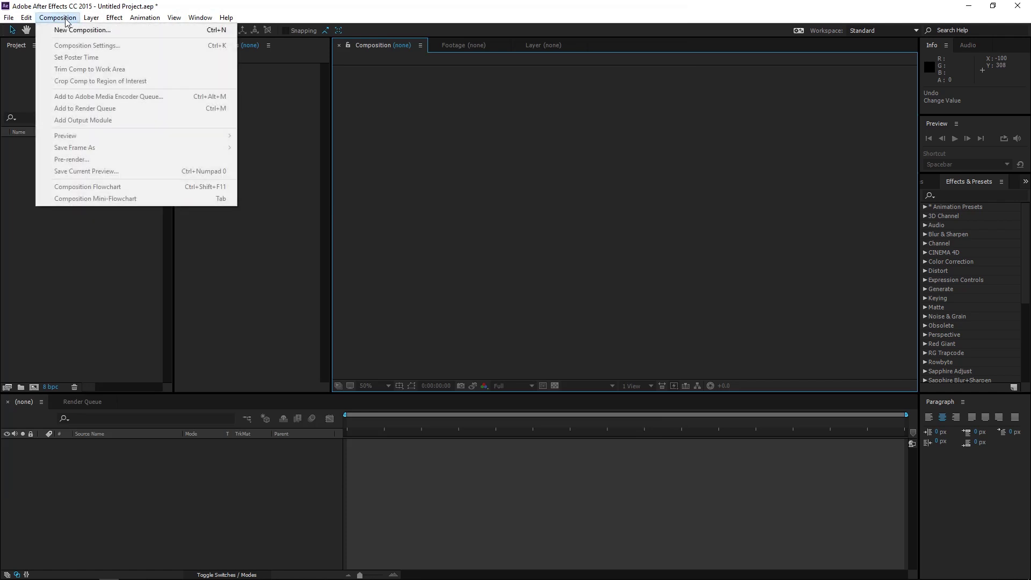
click(75, 28)
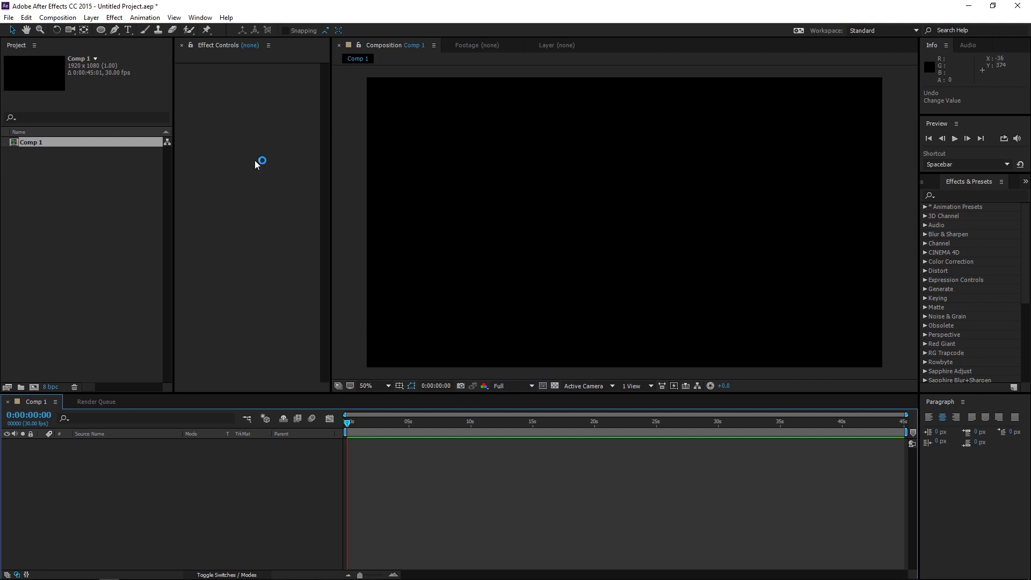
- Choose the Ellipse Tool and double-click it to add a full-frame white ellipse on Shape Layer 1
click(102, 31)
click(102, 31)
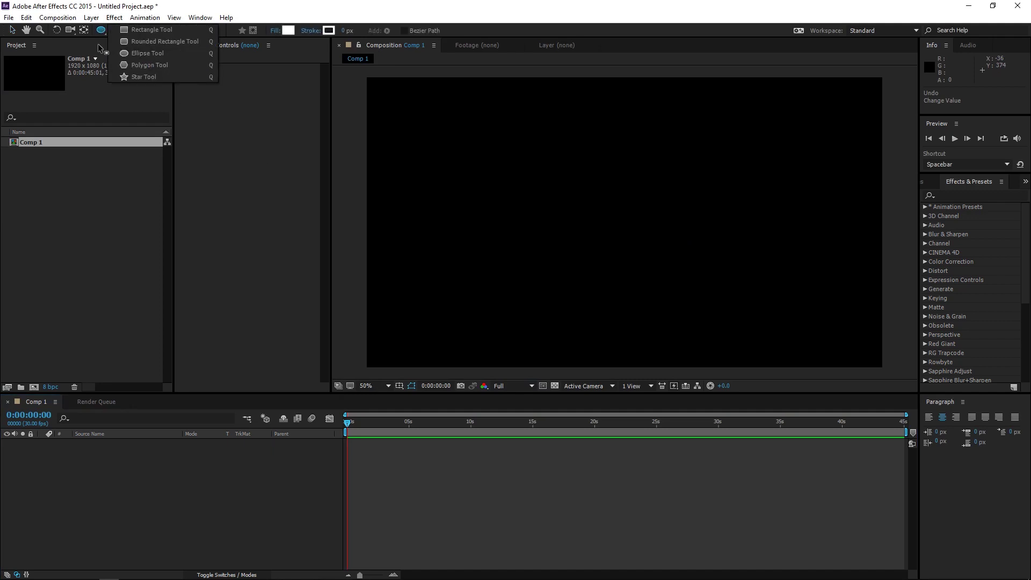
click(100, 49)
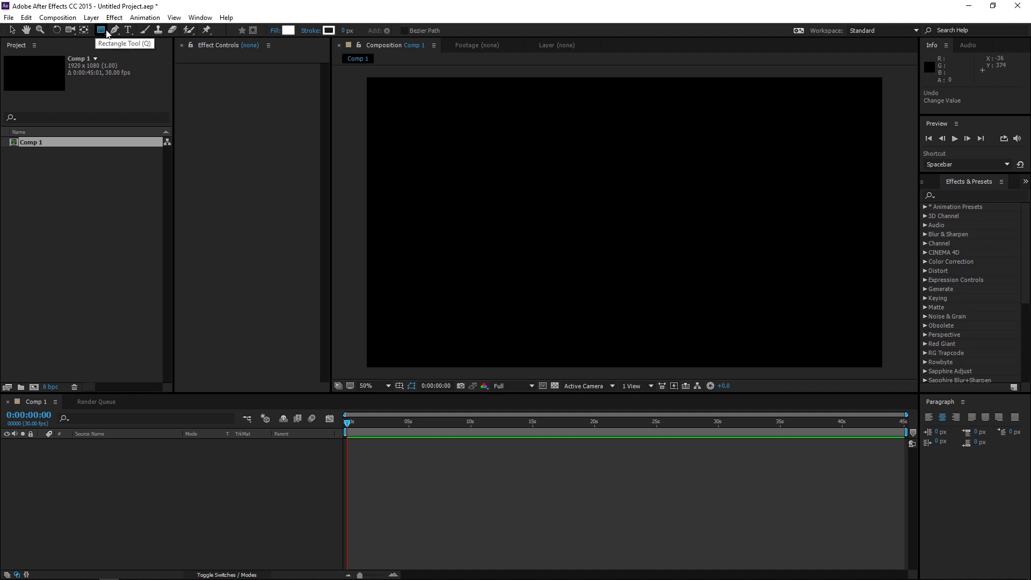
click(101, 32)
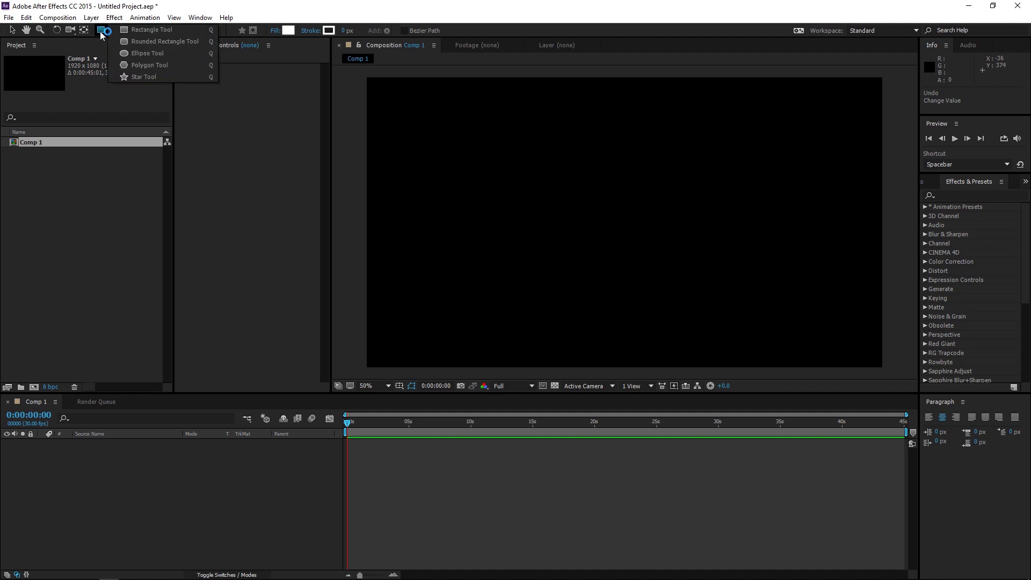
click(134, 53)
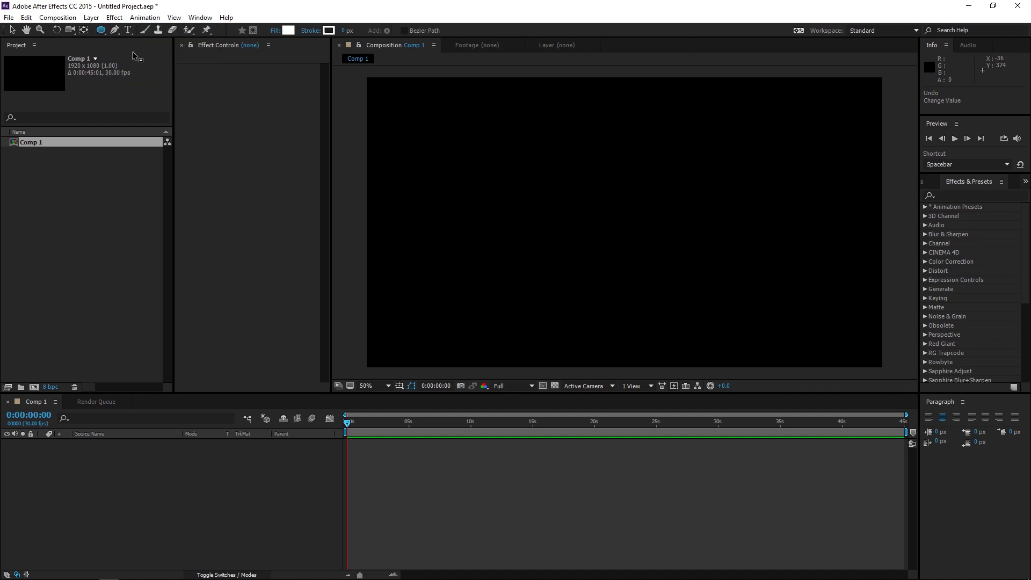
double_click(100, 31)
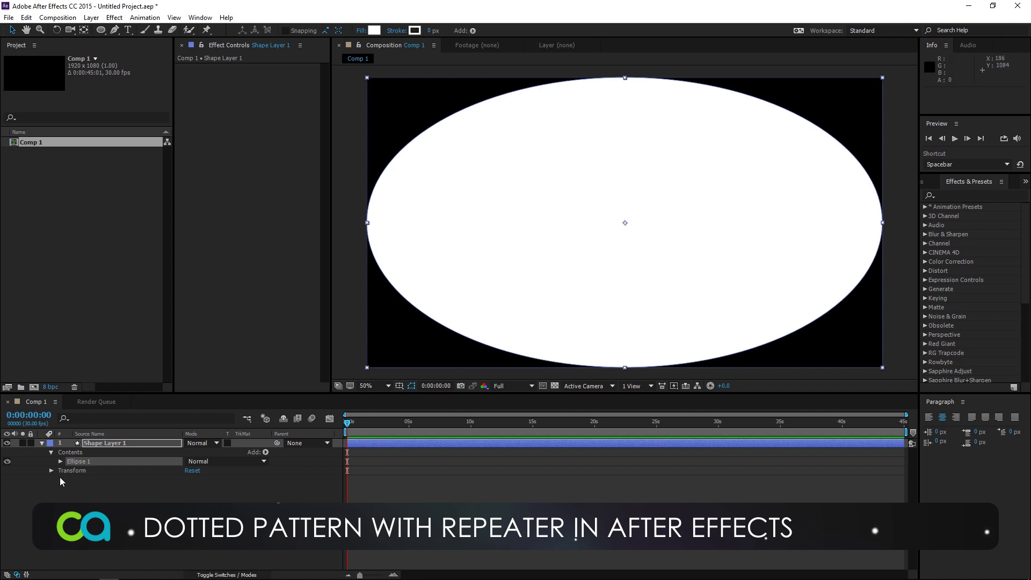
- Unlink Ellipse Path 1 proportions, set its size to 30 × 30, and reselect the dot's layer
click(60, 462)
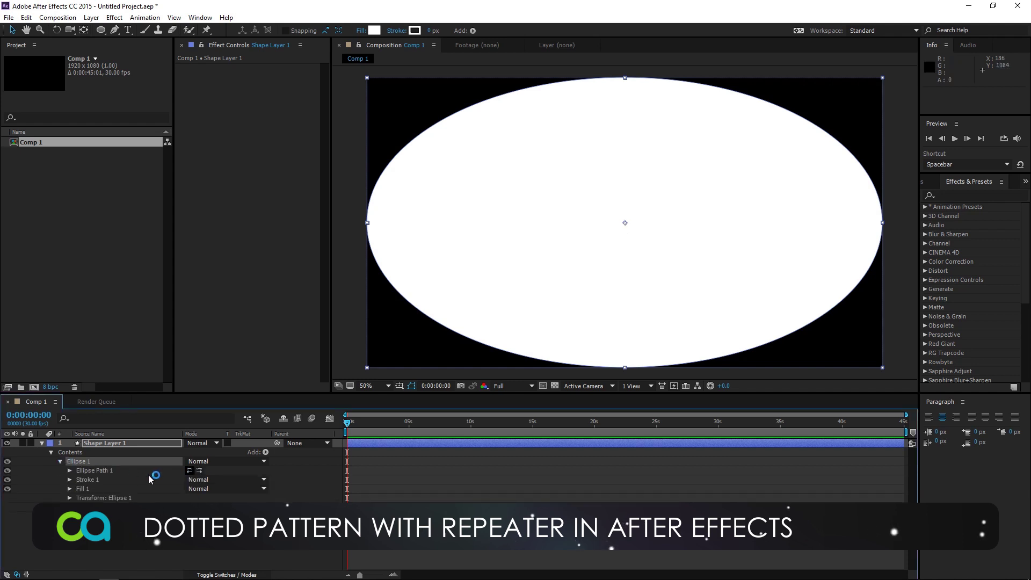
click(70, 471)
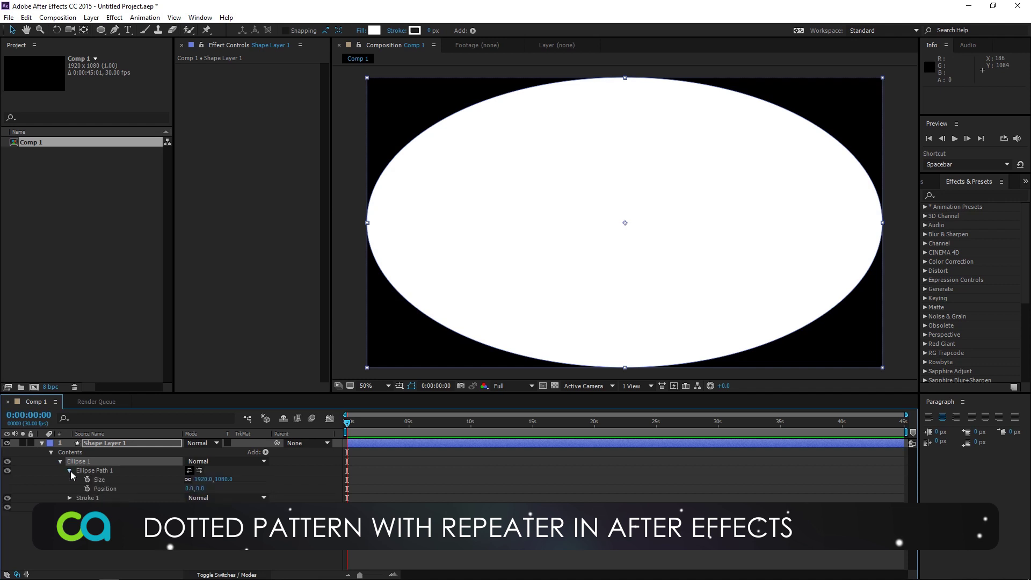
click(188, 480)
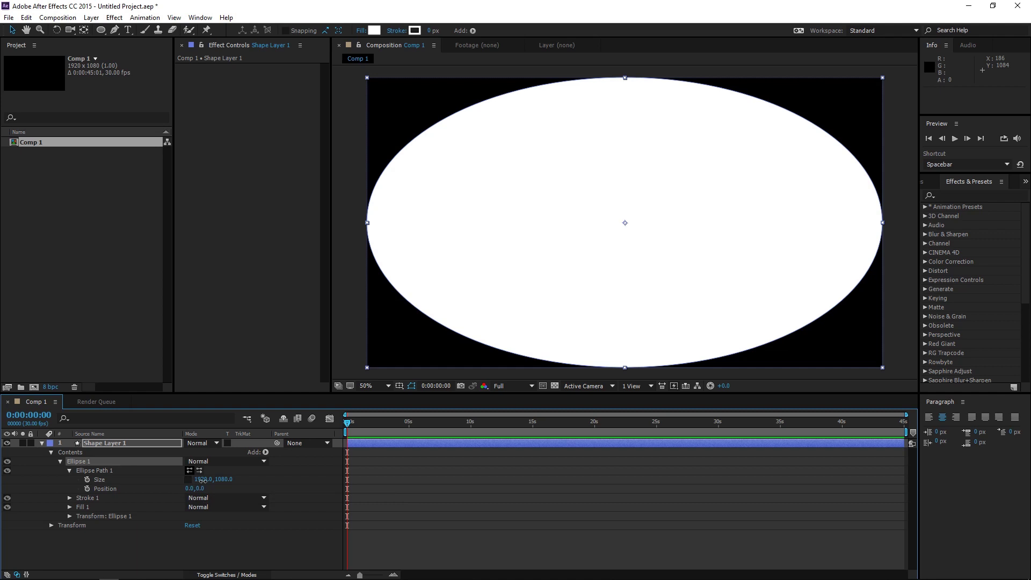
click(202, 479)
text(30)
key(Tab)
text(3)
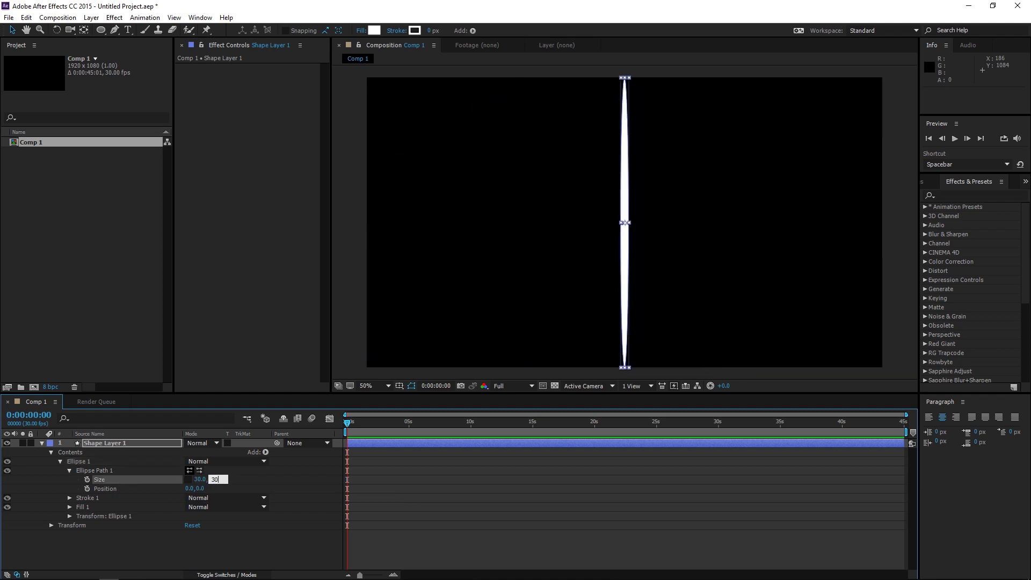
text(0)
key(Return)
click(611, 252)
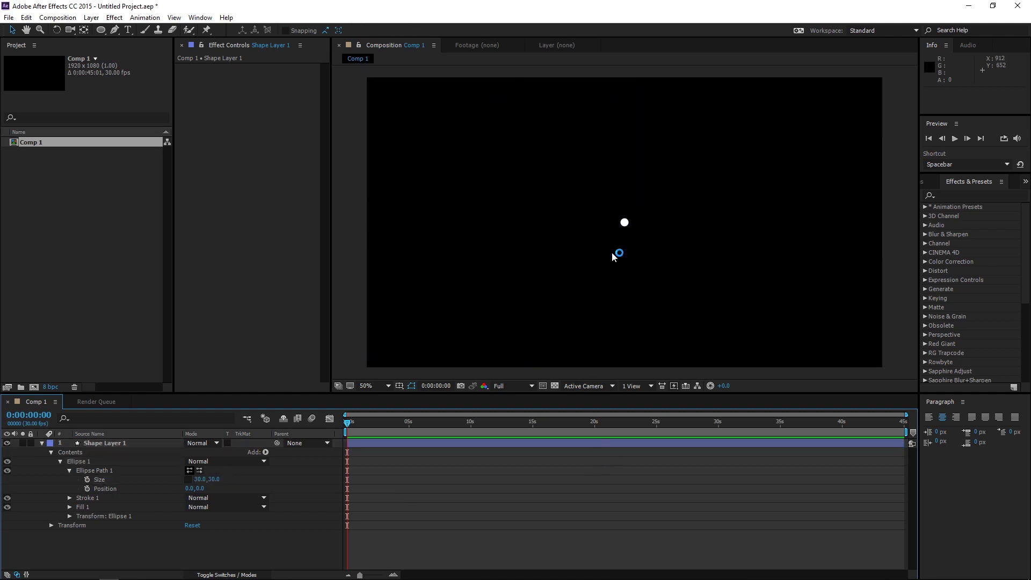
click(625, 223)
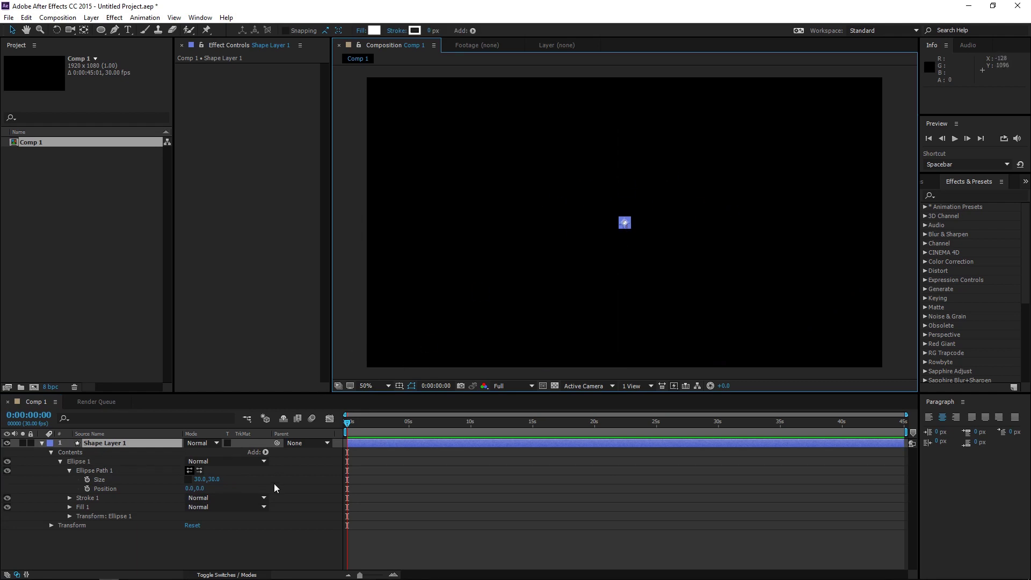
- Add Repeater 1 to the dot and set it to 38 copies with offset -16
click(266, 452)
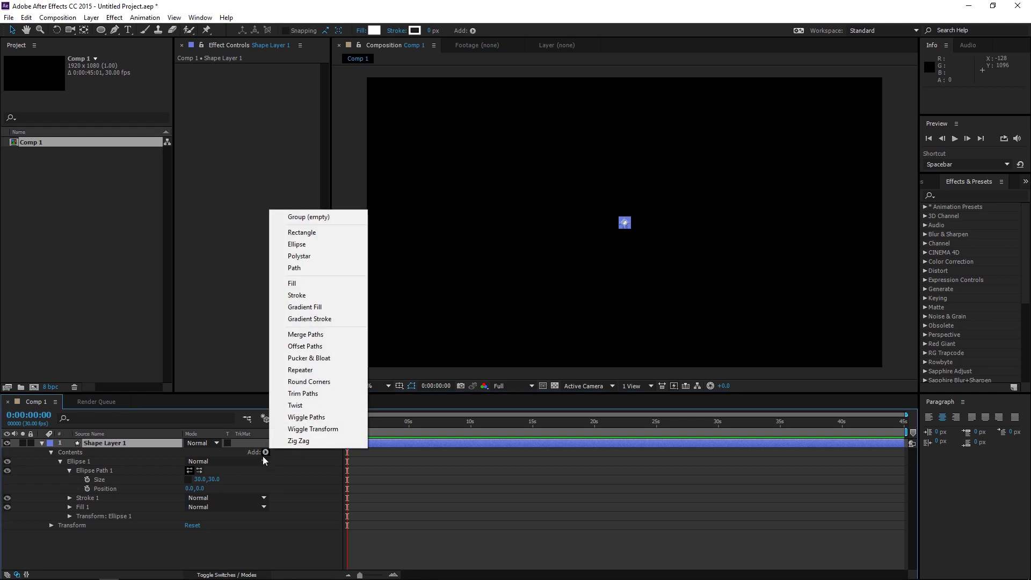
click(292, 370)
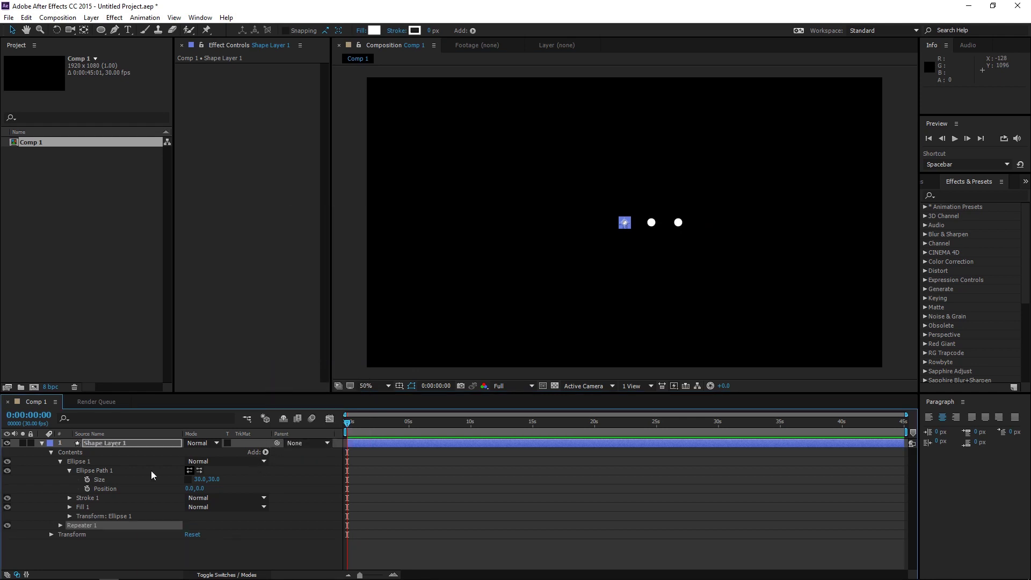
click(60, 526)
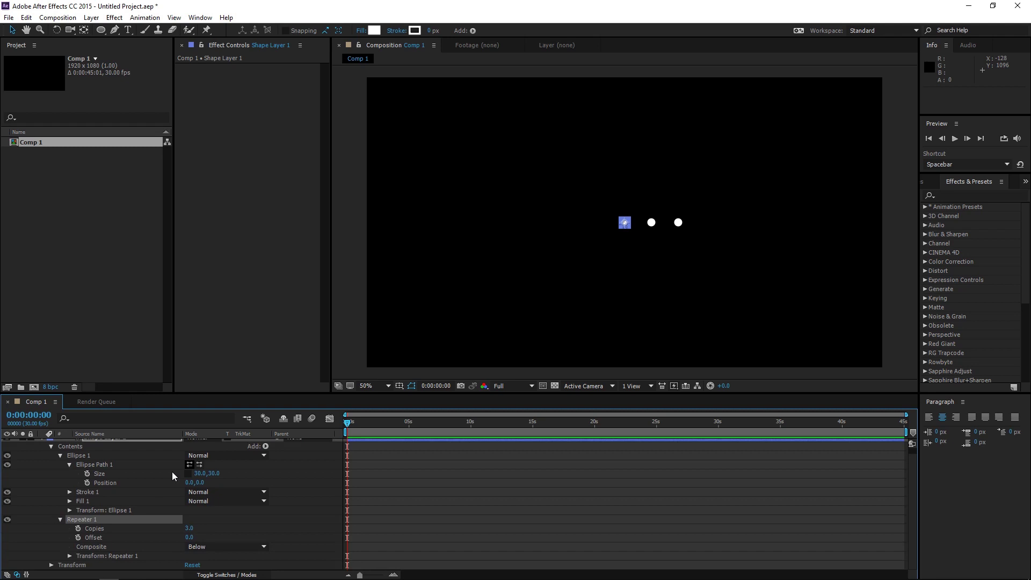
drag(191, 528, 198, 525)
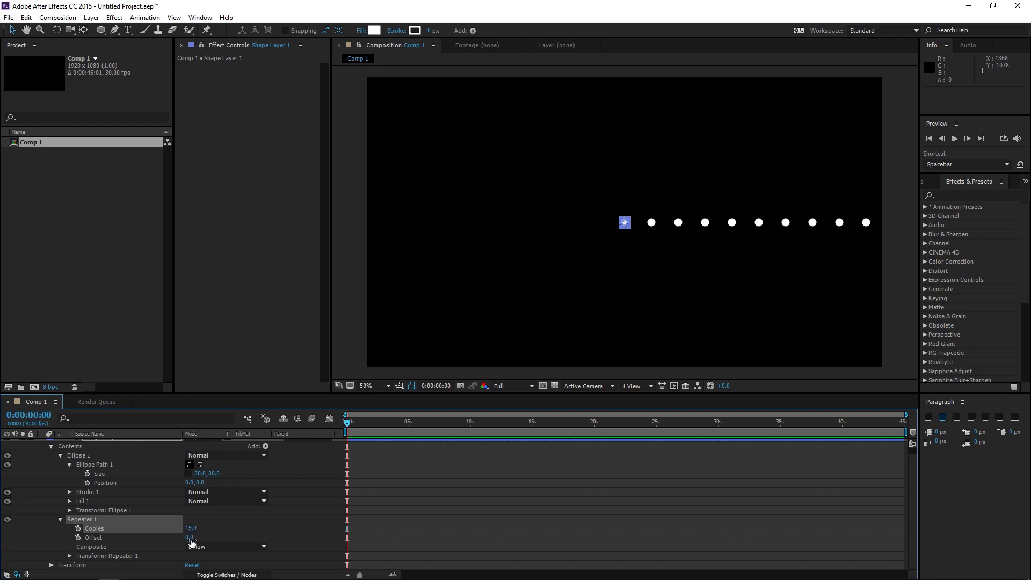
drag(189, 538, 185, 538)
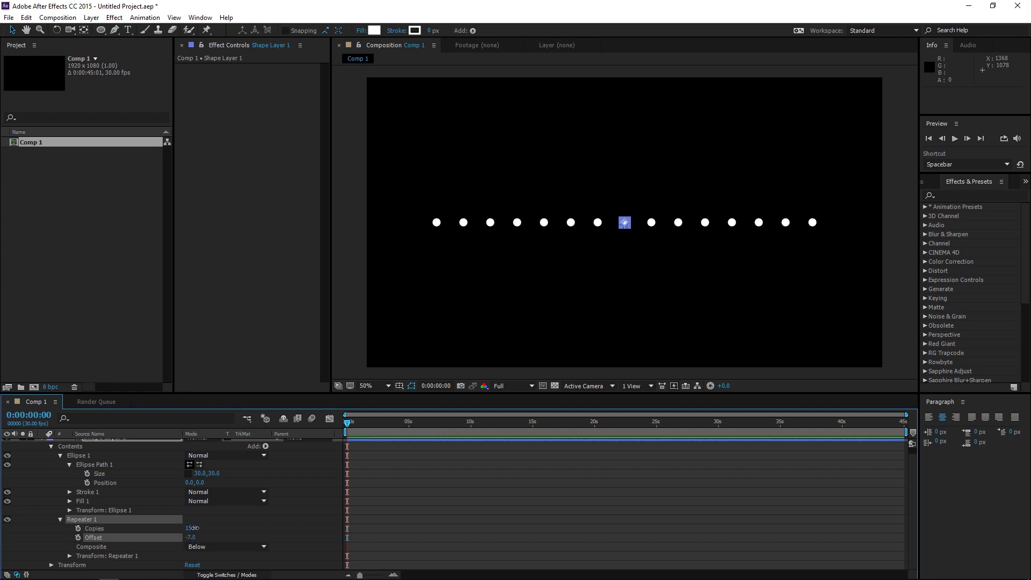
mouse_move(195, 528)
mouse_down()
mouse_move(205, 530)
mouse_move(191, 537)
mouse_up()
- Tighten Repeater 1's transform position to 61,0 so the dots sit closer
click(69, 556)
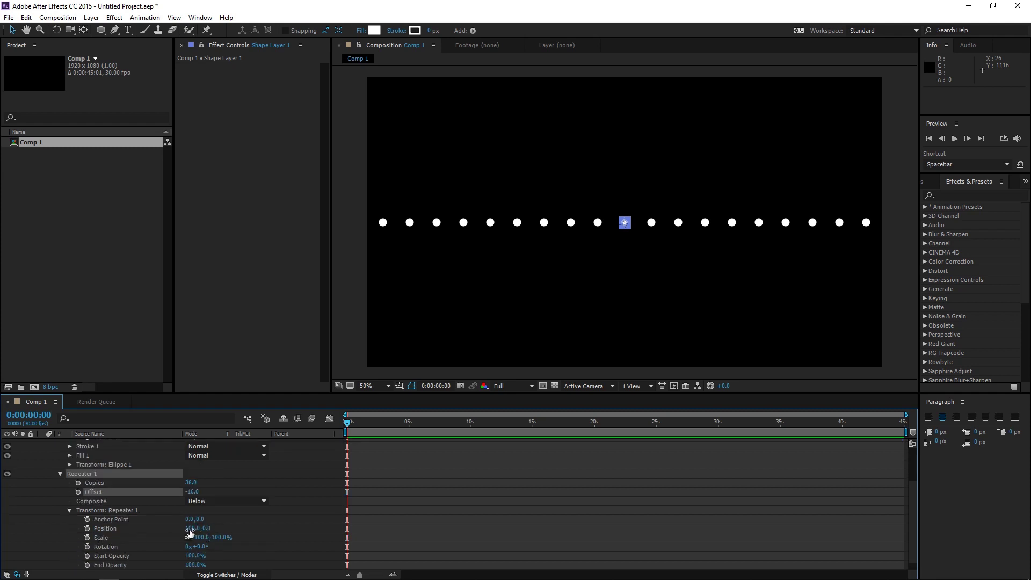
drag(189, 531, 172, 530)
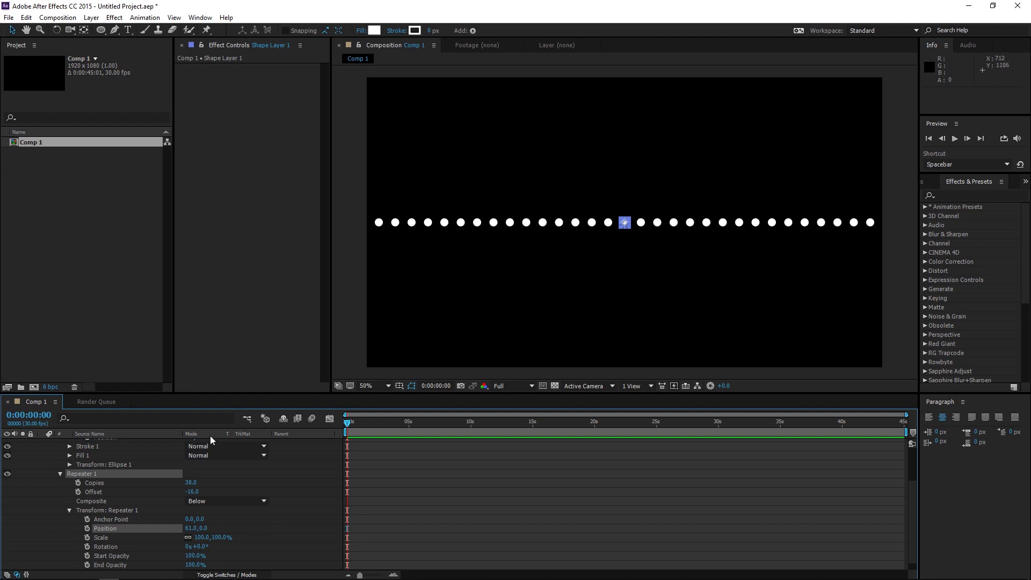
scroll(262, 490, up, 3)
- Add Repeater 2 to the dot shape and raise its copies to 9
click(265, 452)
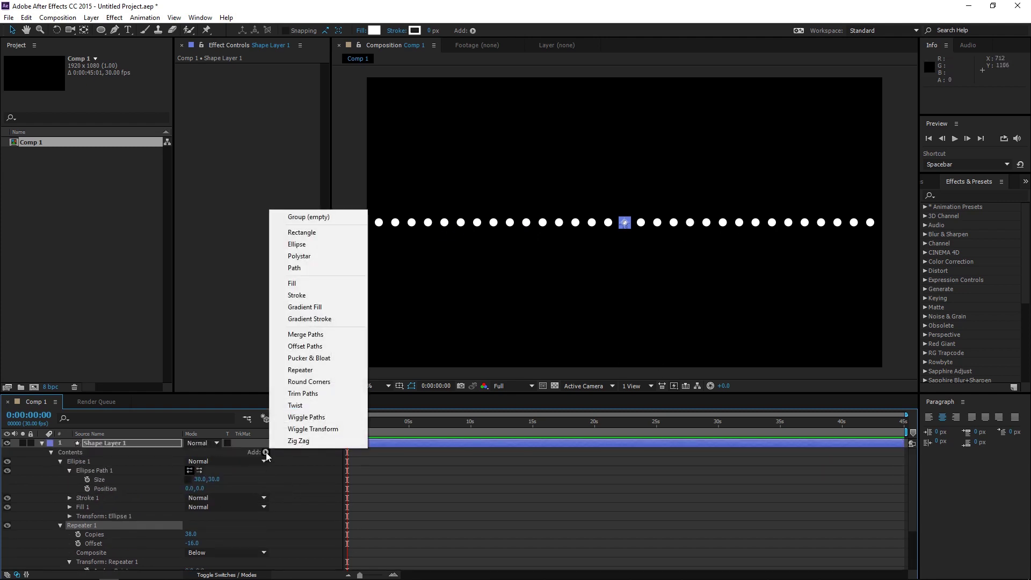
click(300, 370)
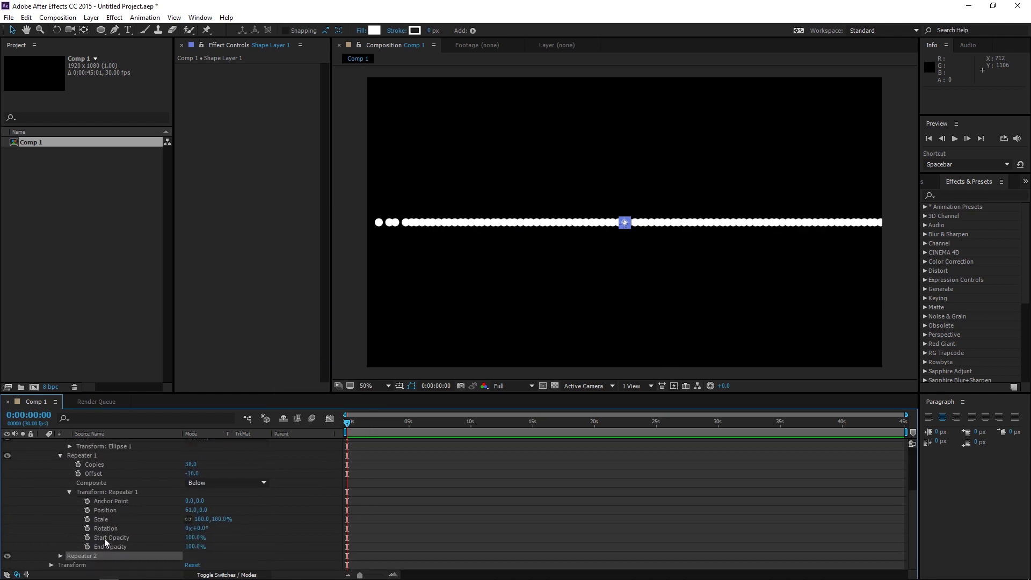
click(60, 557)
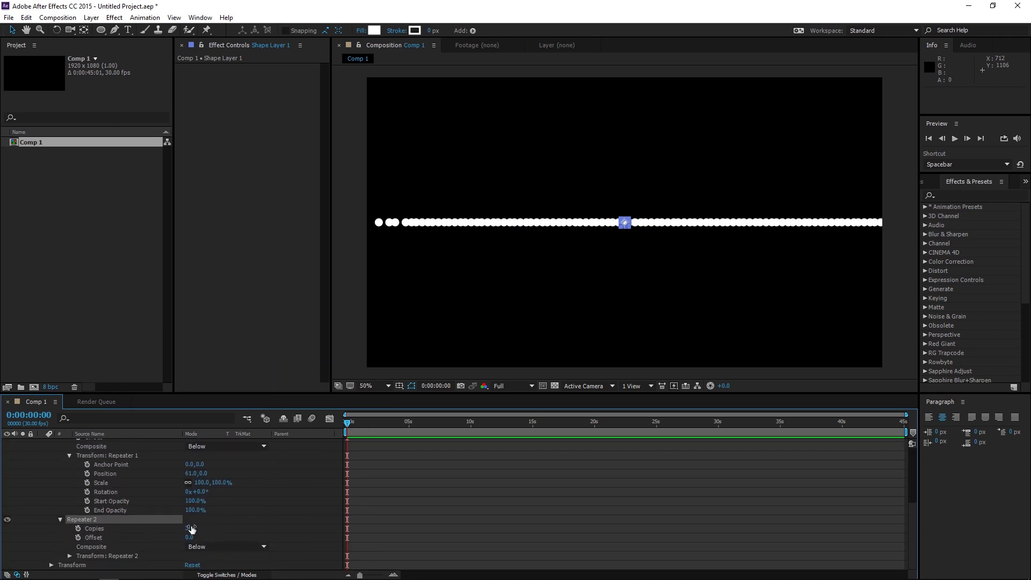
drag(192, 529, 196, 529)
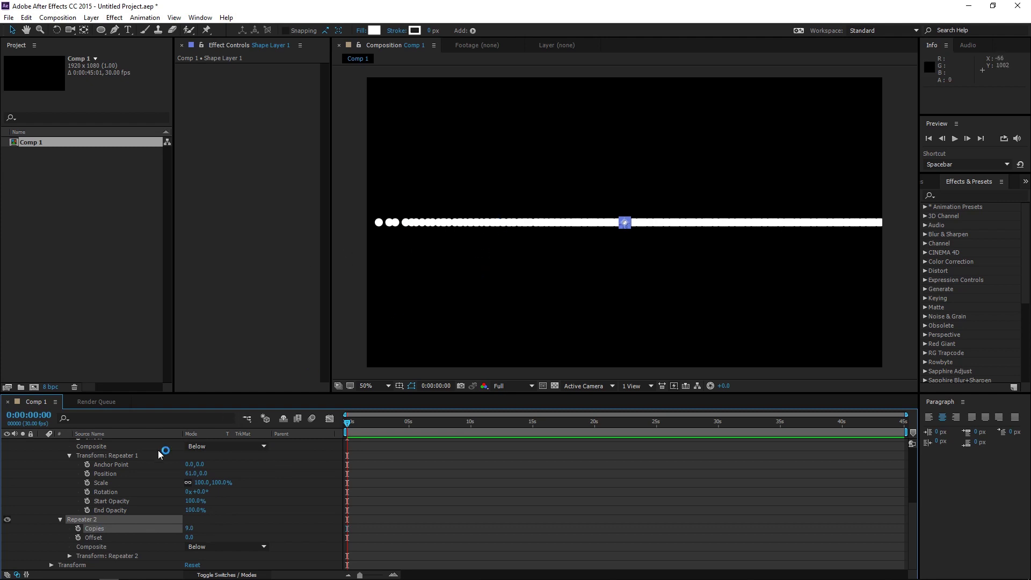
- Set Repeater 2's position to 0,62, then raise copies to 20 with offset -11
click(68, 557)
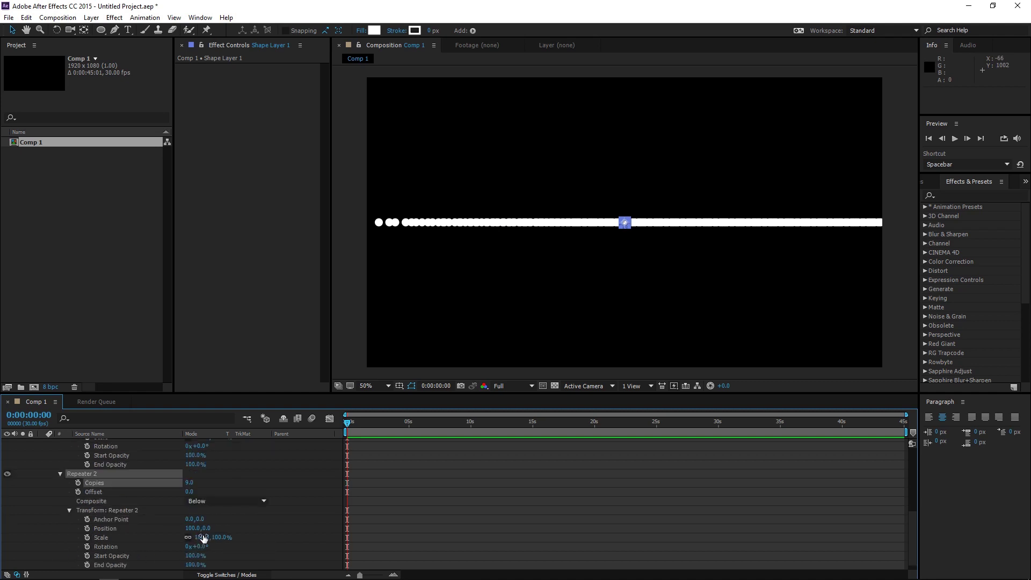
click(189, 529)
text(00)
key(Return)
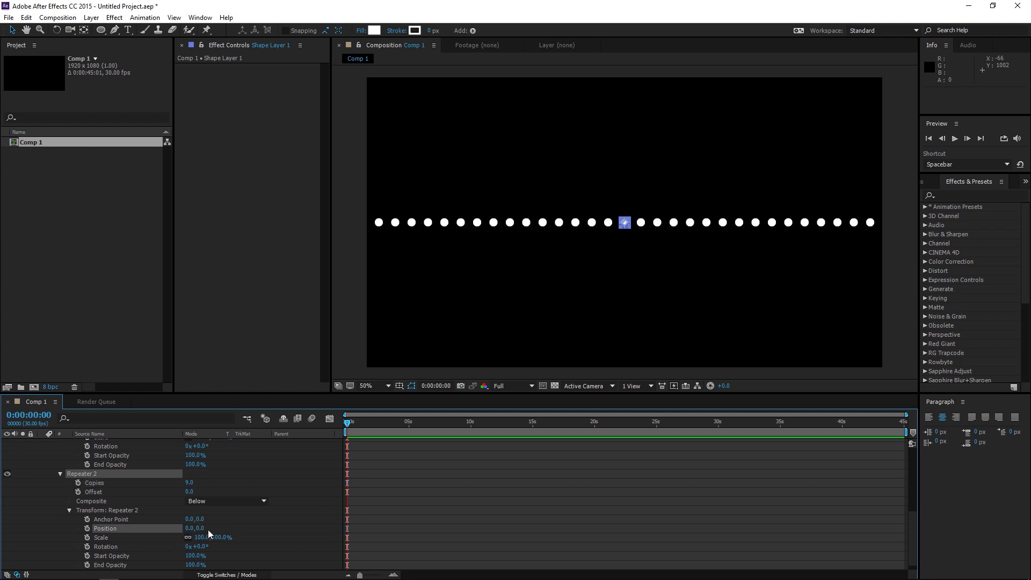
drag(202, 528, 242, 522)
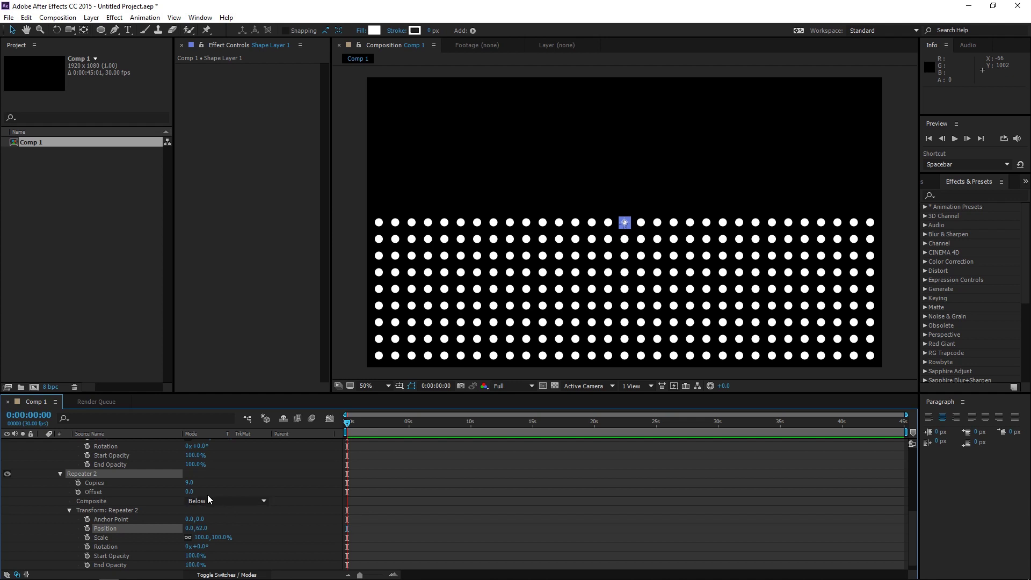
drag(190, 482, 194, 482)
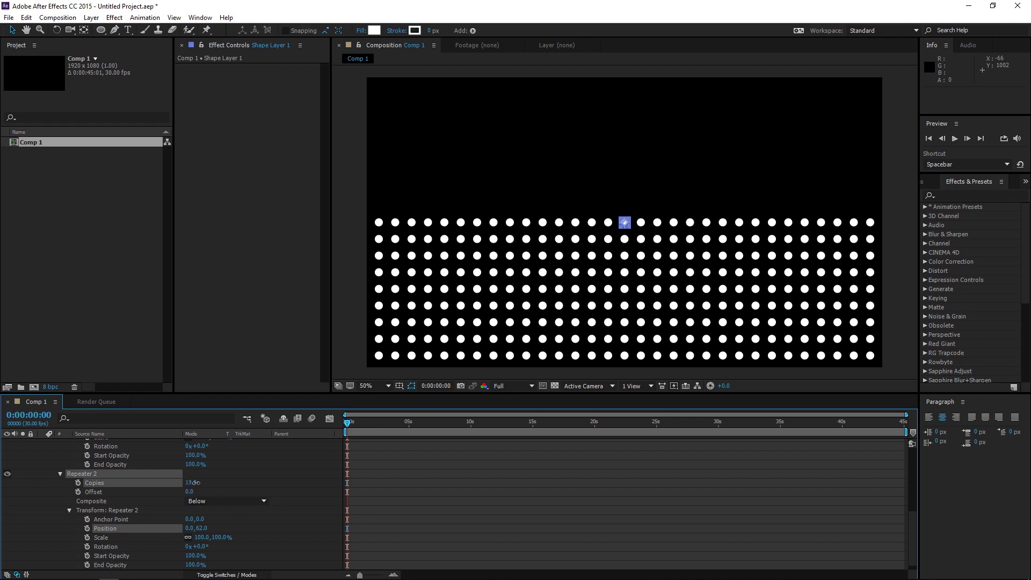
mouse_move(195, 482)
mouse_down()
mouse_move(195, 495)
mouse_move(185, 492)
mouse_up()
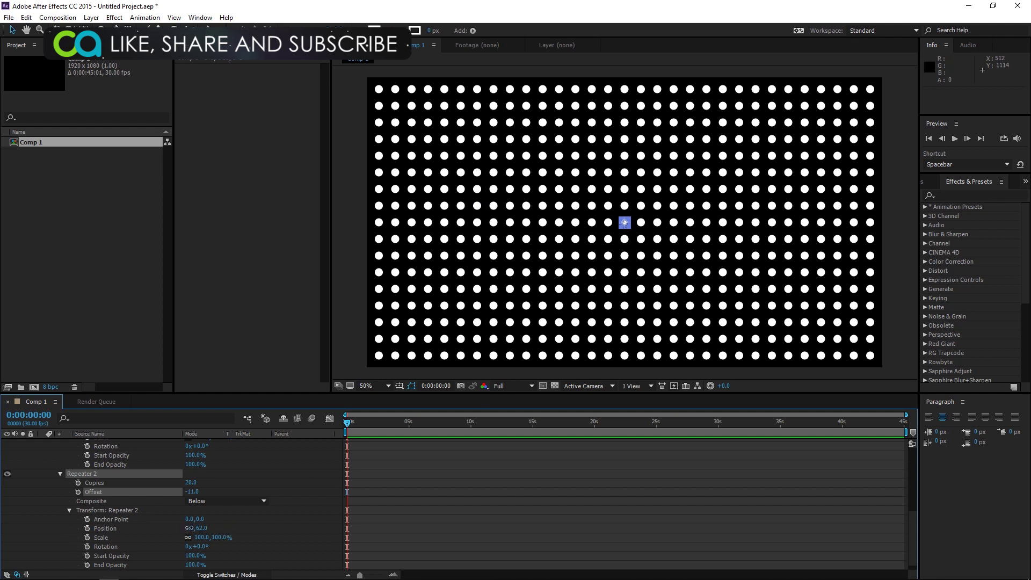
- Stagger rows with Repeater 2 position X 35 and 32 copies; give Repeater 1 44 copies, offset -22
drag(189, 528, 201, 523)
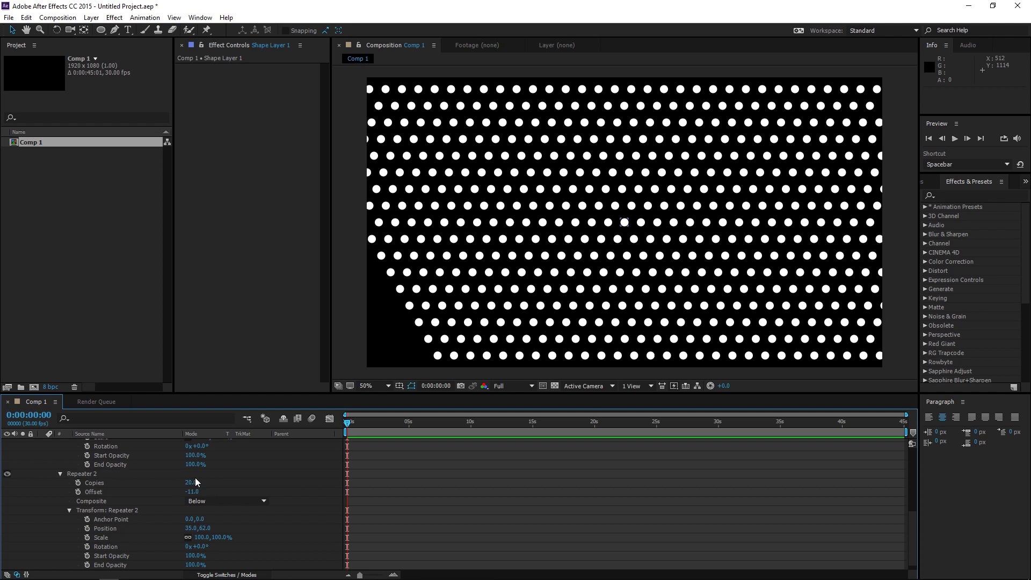
drag(193, 482, 191, 491)
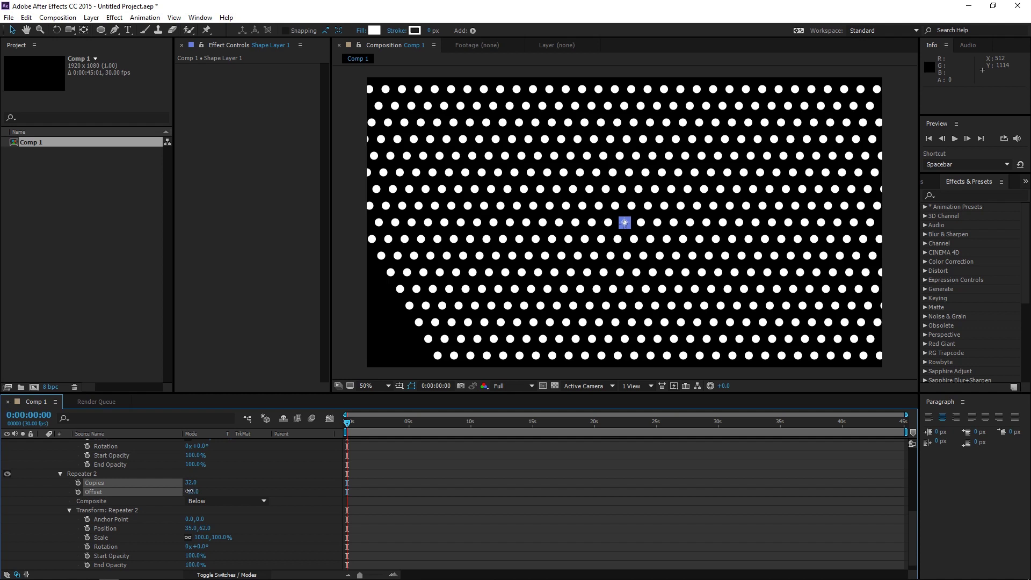
scroll(238, 495, up, 3)
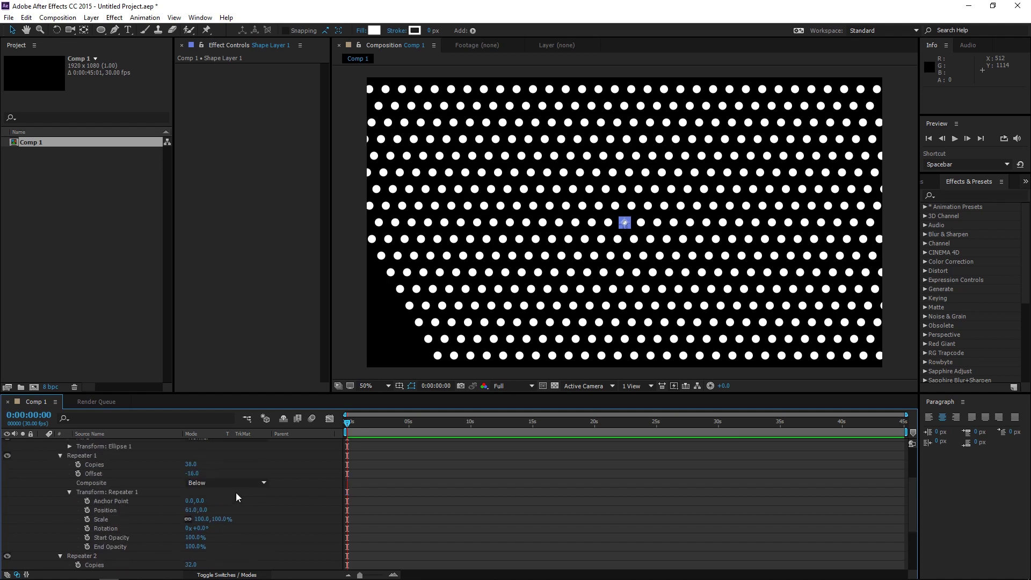
mouse_move(192, 474)
mouse_down()
mouse_move(195, 464)
mouse_move(194, 473)
mouse_up()
click(198, 482)
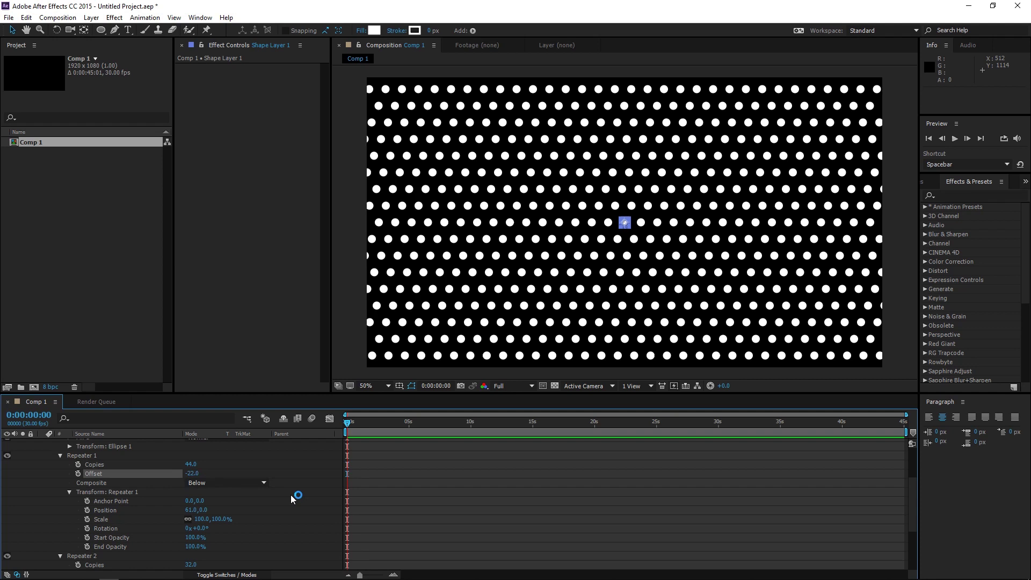
scroll(292, 498, up, 4)
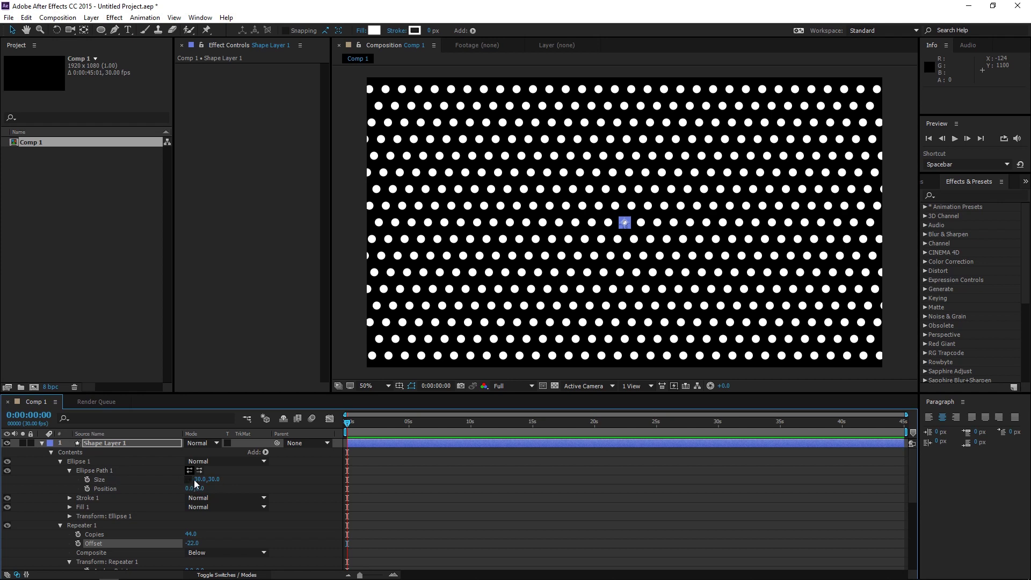
- Shrink the Ellipse Path 1 size to about 12 so the dots become small points
drag(217, 480, 202, 480)
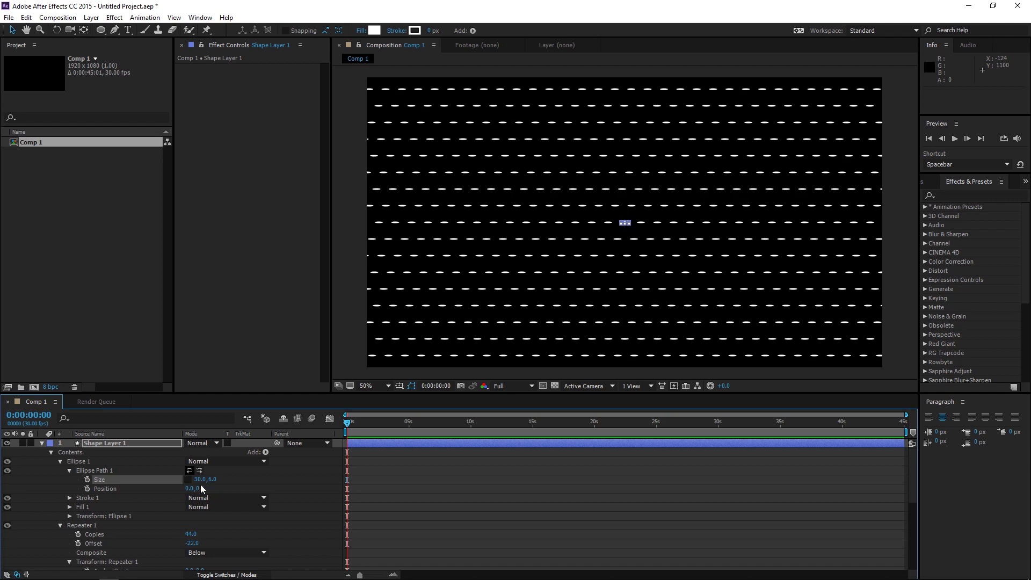
key(ctrl+z)
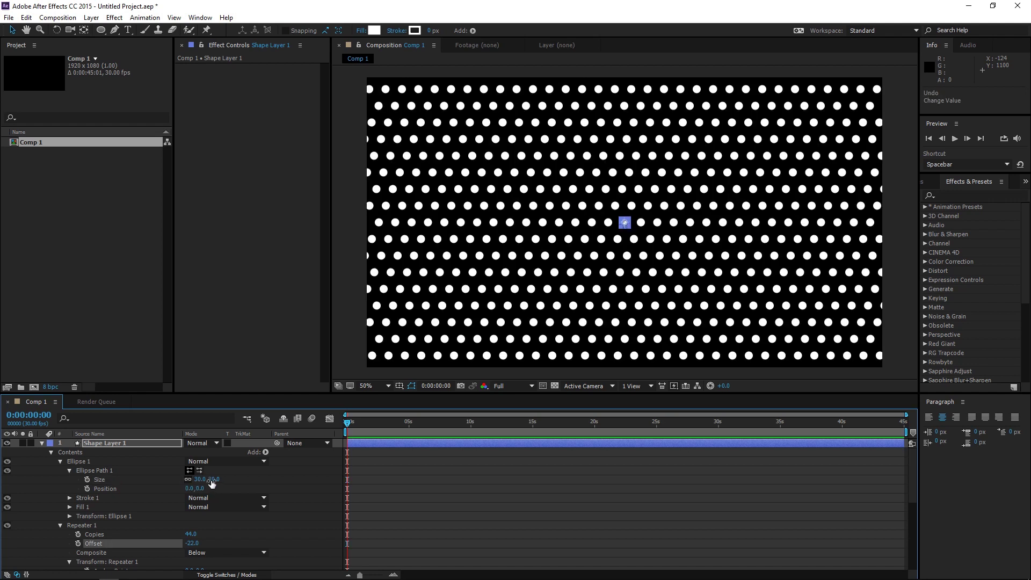
drag(211, 479, 200, 479)
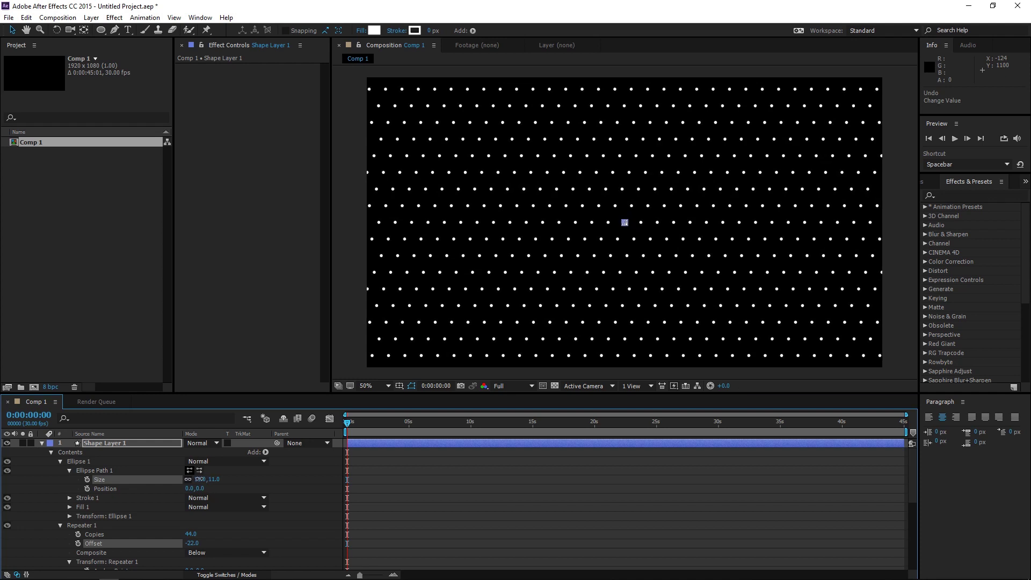
scroll(237, 495, down, 6)
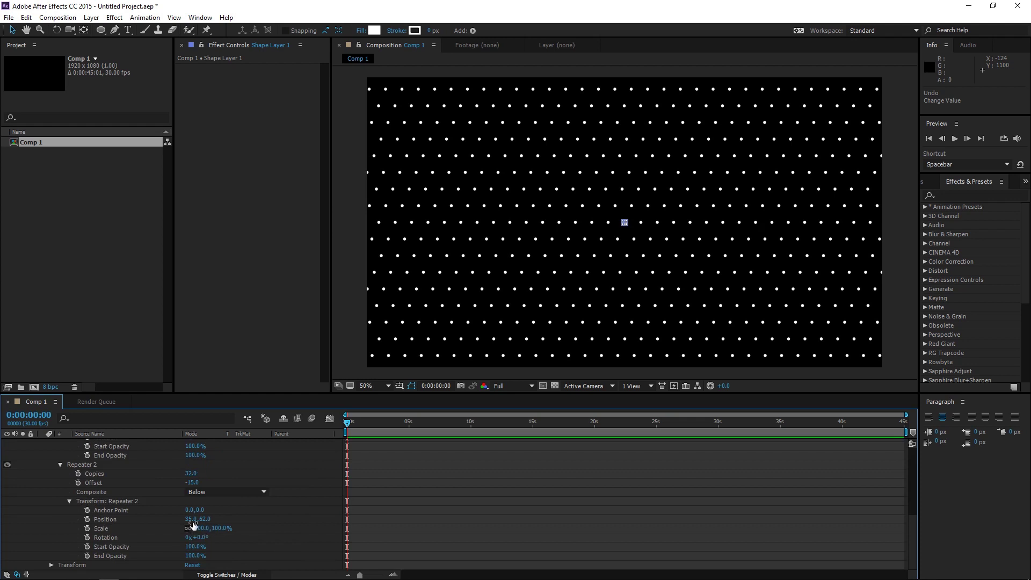
- Tighten Repeater 2's position to about 31,58 for closer staggered rows
drag(191, 519, 161, 518)
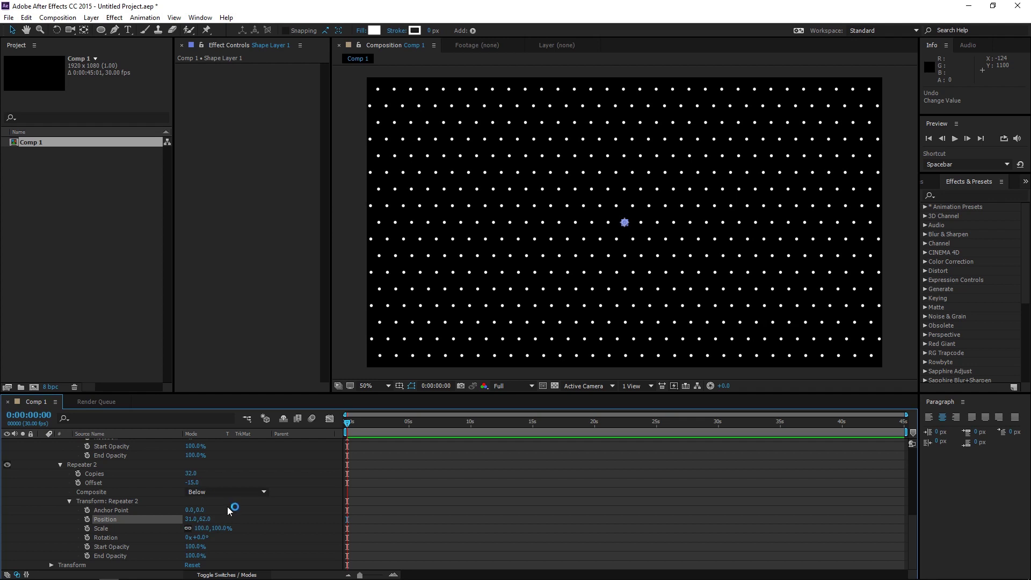
drag(210, 519, 181, 518)
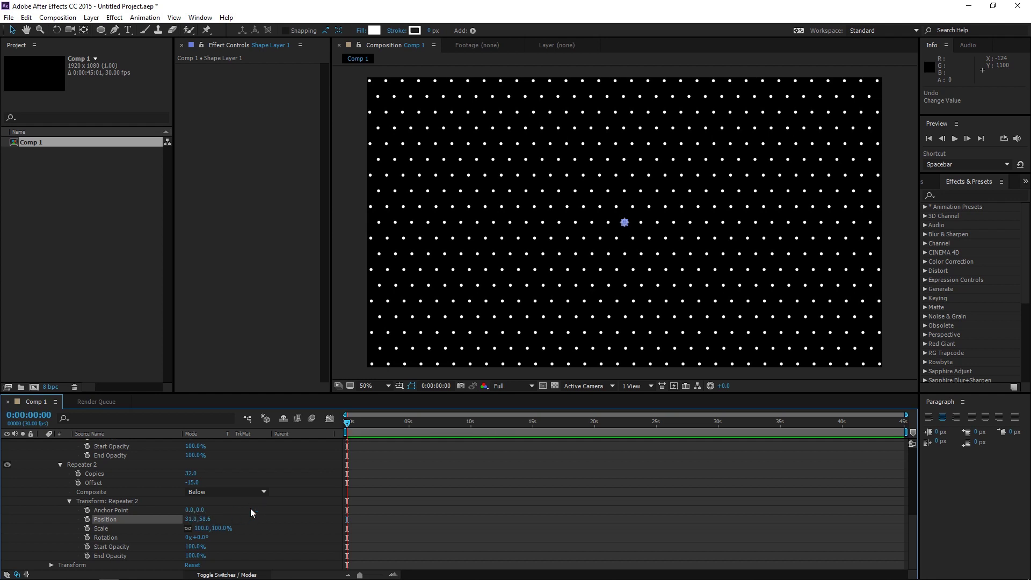
scroll(252, 511, up, 3)
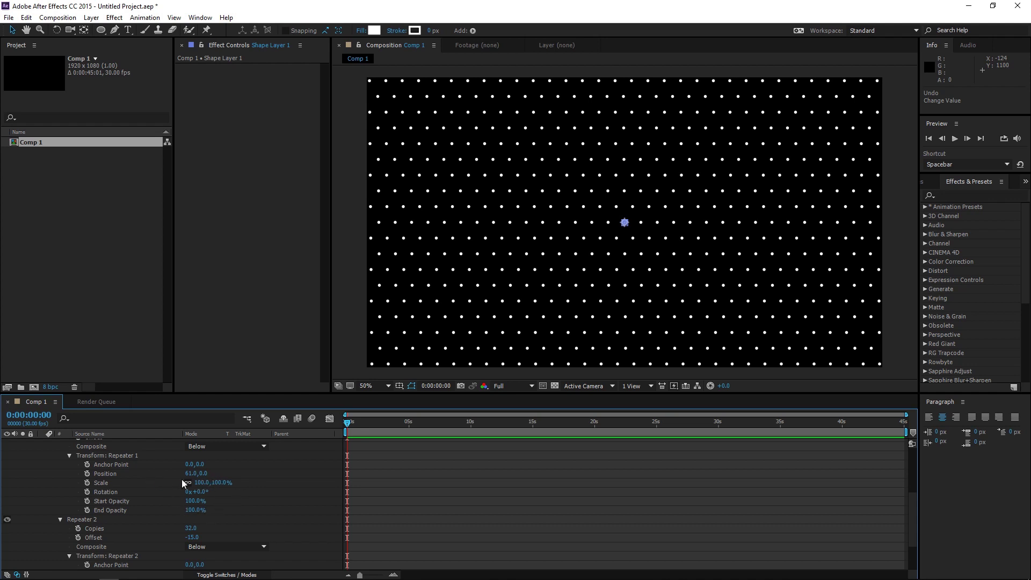
scroll(161, 478, up, 2)
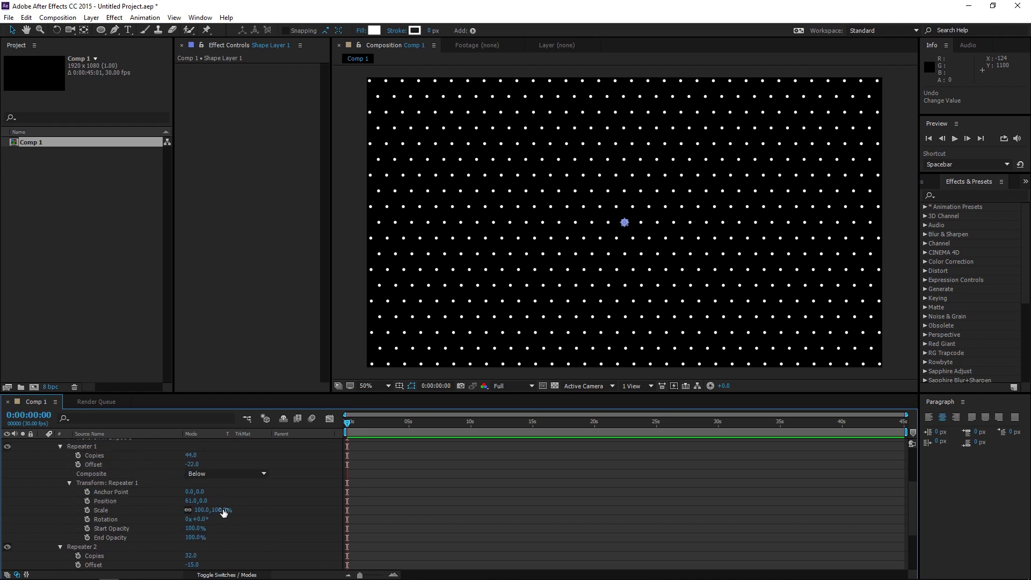
mouse_move(220, 510)
mouse_down()
mouse_move(234, 508)
mouse_move(218, 502)
mouse_up()
click(196, 528)
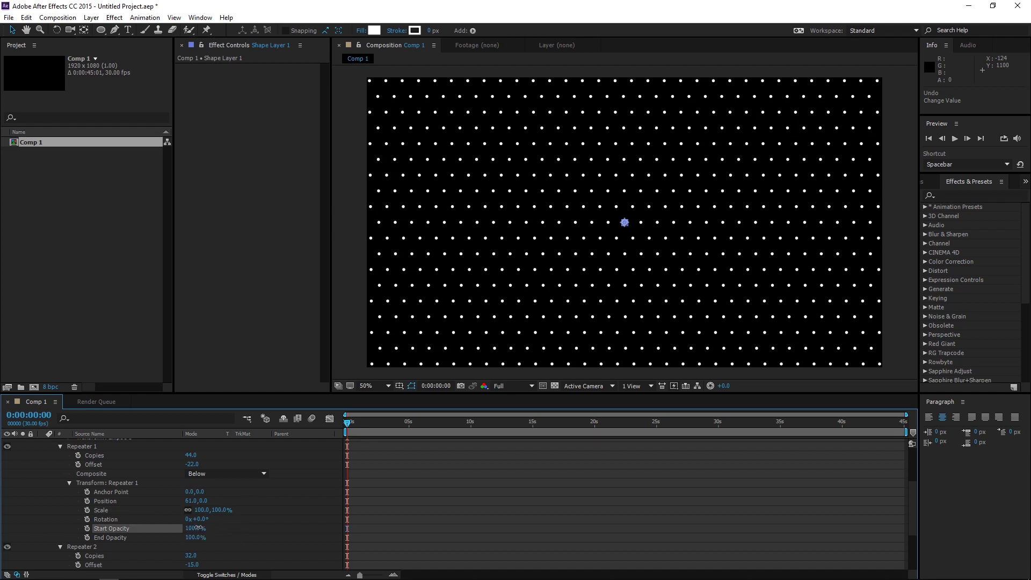
drag(197, 528, 144, 529)
drag(5, 530, 6, 529)
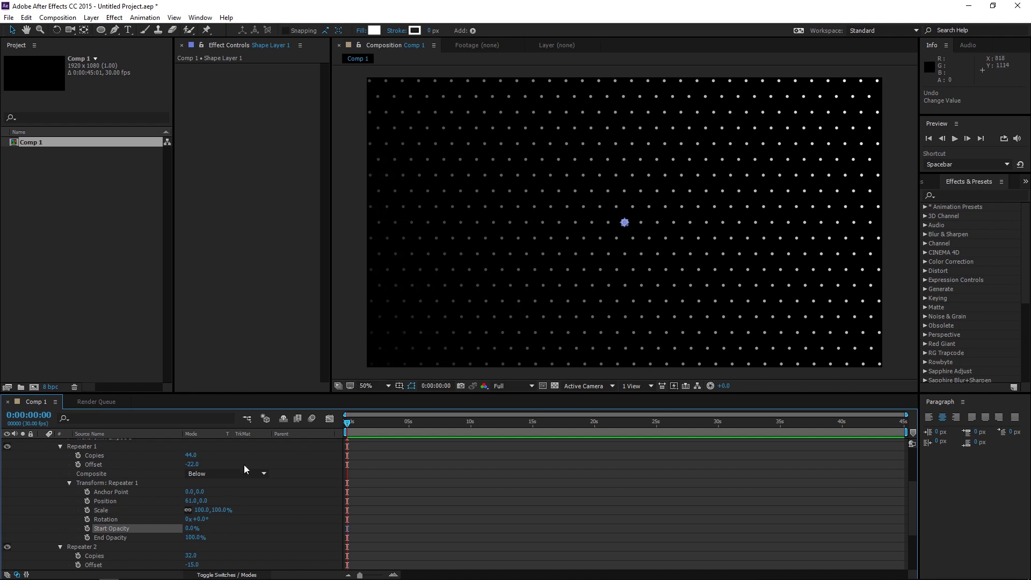
scroll(219, 505, down, 3)
scroll(218, 501, down, 2)
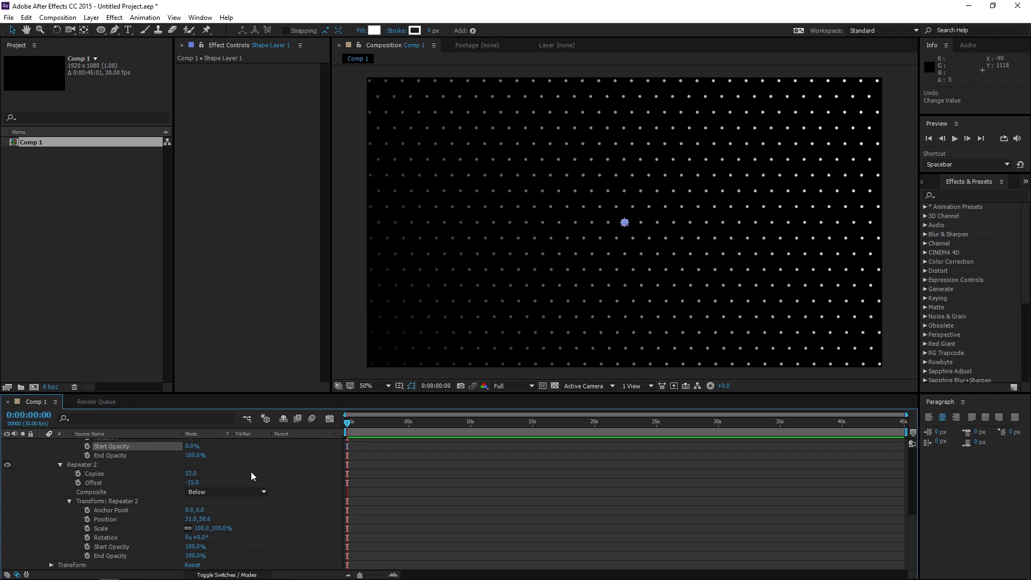
drag(193, 447, 303, 447)
scroll(286, 502, up, 3)
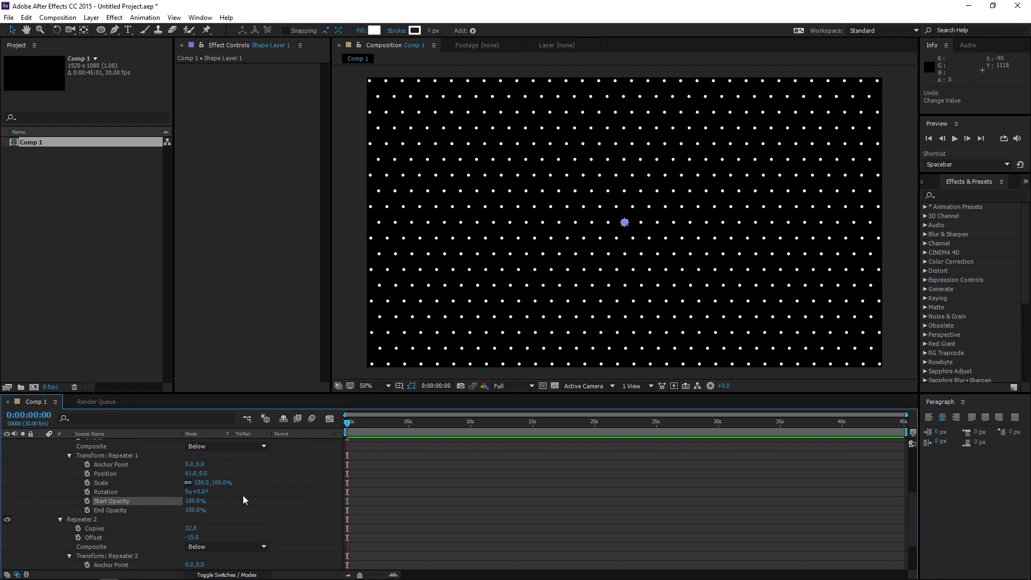
scroll(242, 499, up, 4)
scroll(242, 499, down, 4)
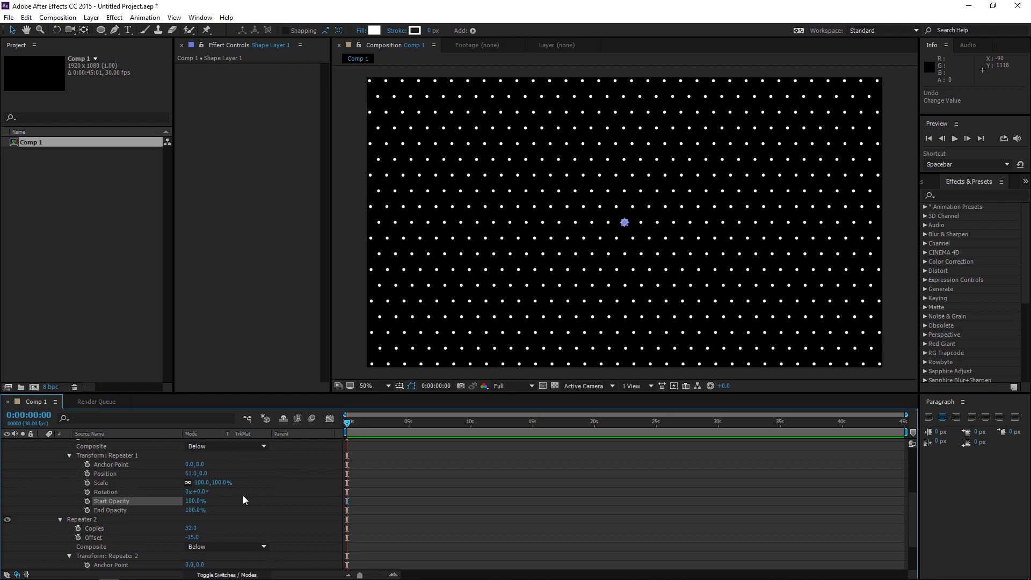